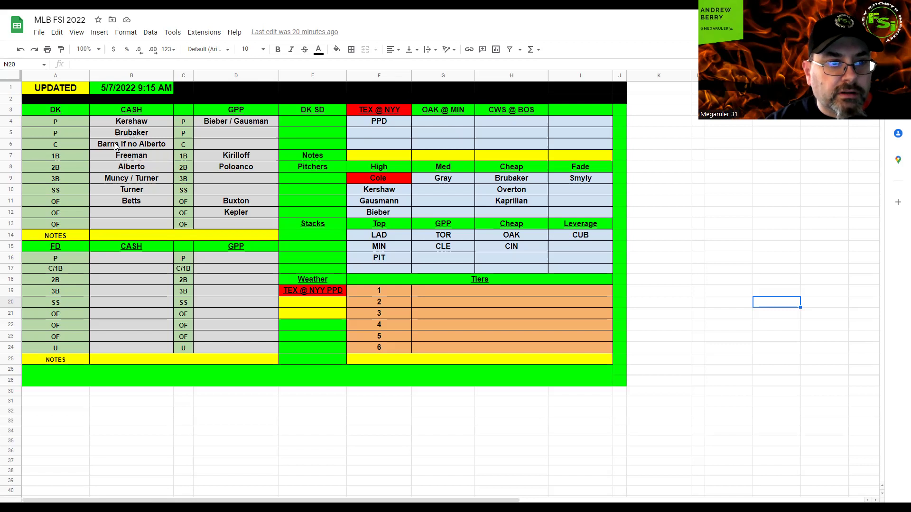
- Fix the misspelled 'Barns' in cell B6 so the catcher pick reads 'Barnes if no Alberto'
left_click(132, 144)
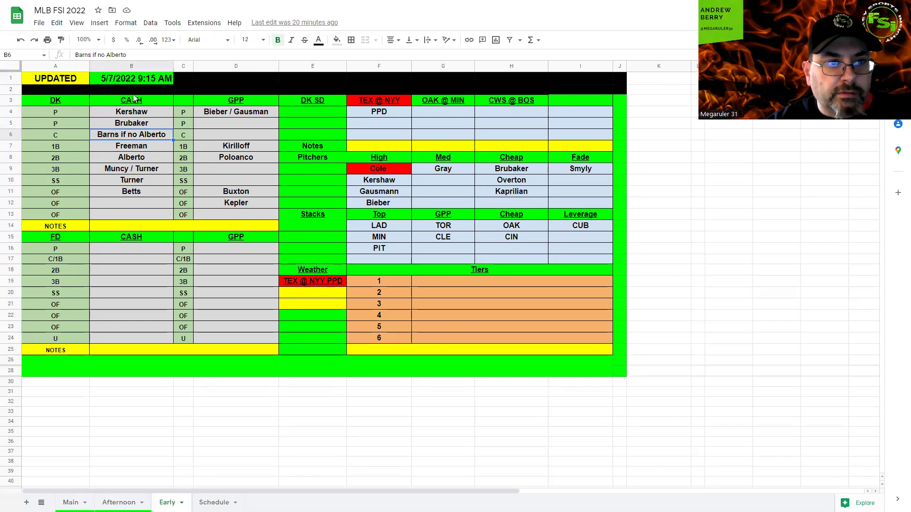
left_click(90, 55)
type("e")
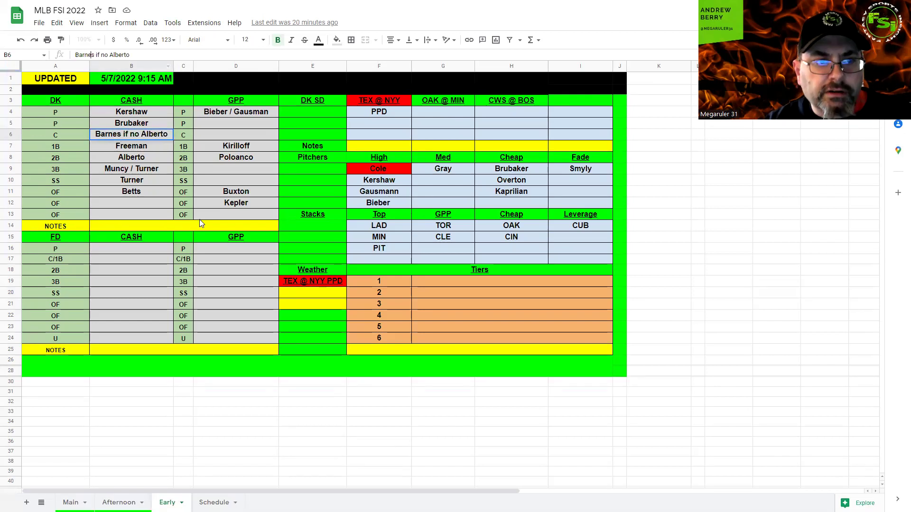
left_click(209, 215)
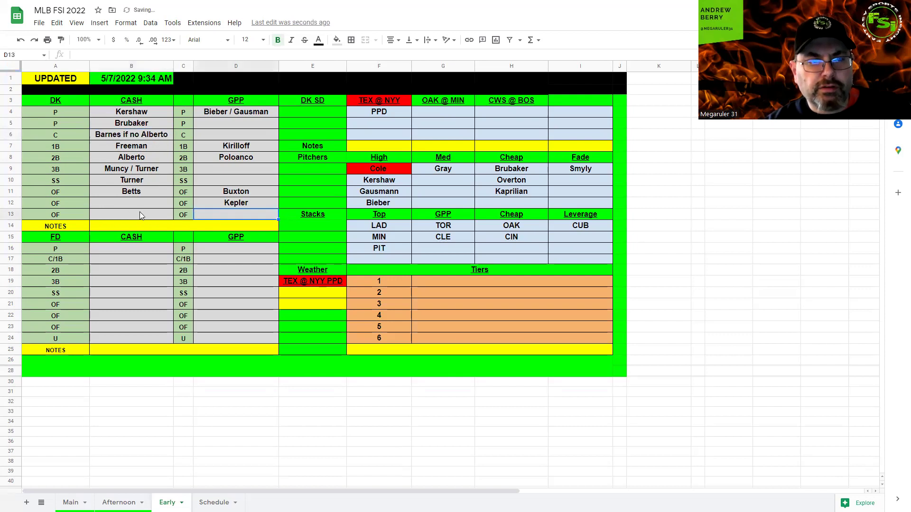